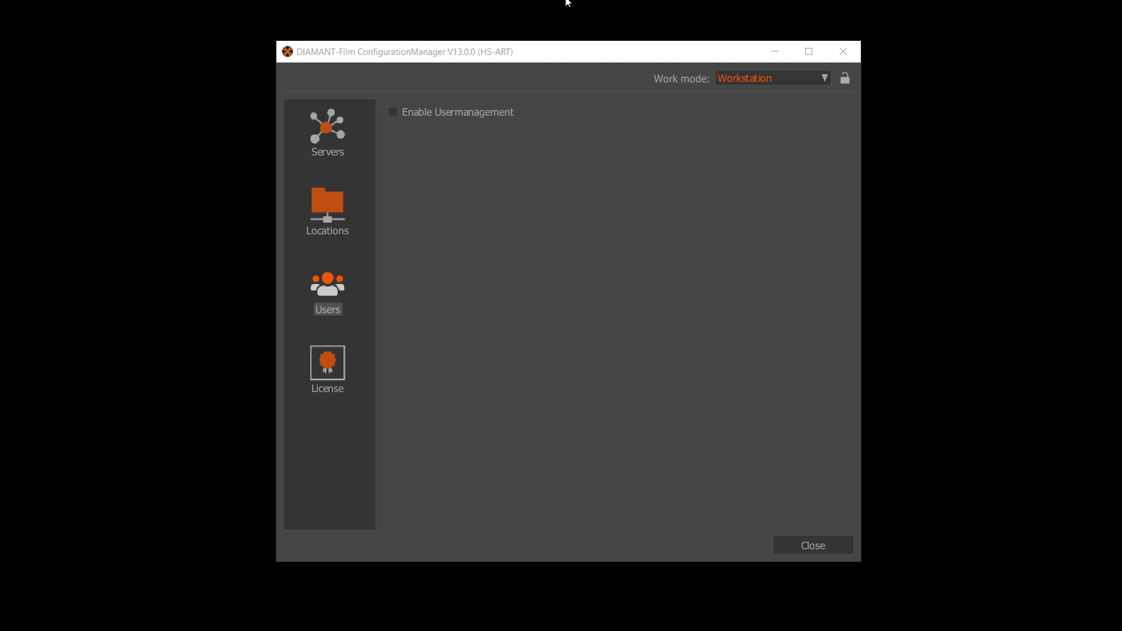
- Bring ConfigurationManager forward and enable Usermanagement to reveal the user list
left_click(541, 53)
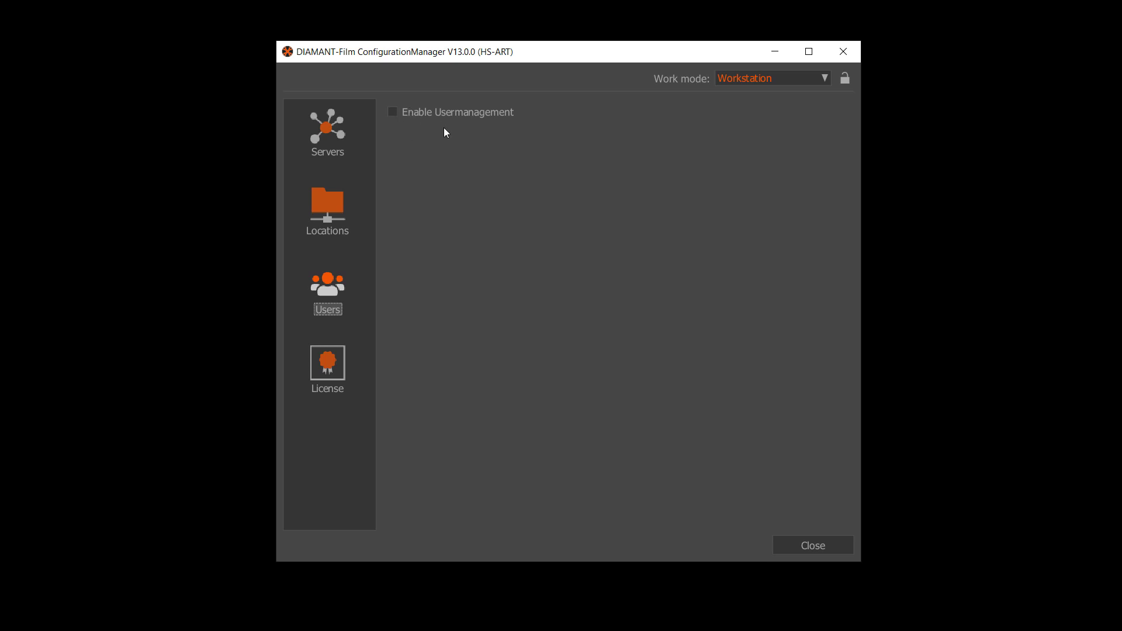
left_click(393, 112)
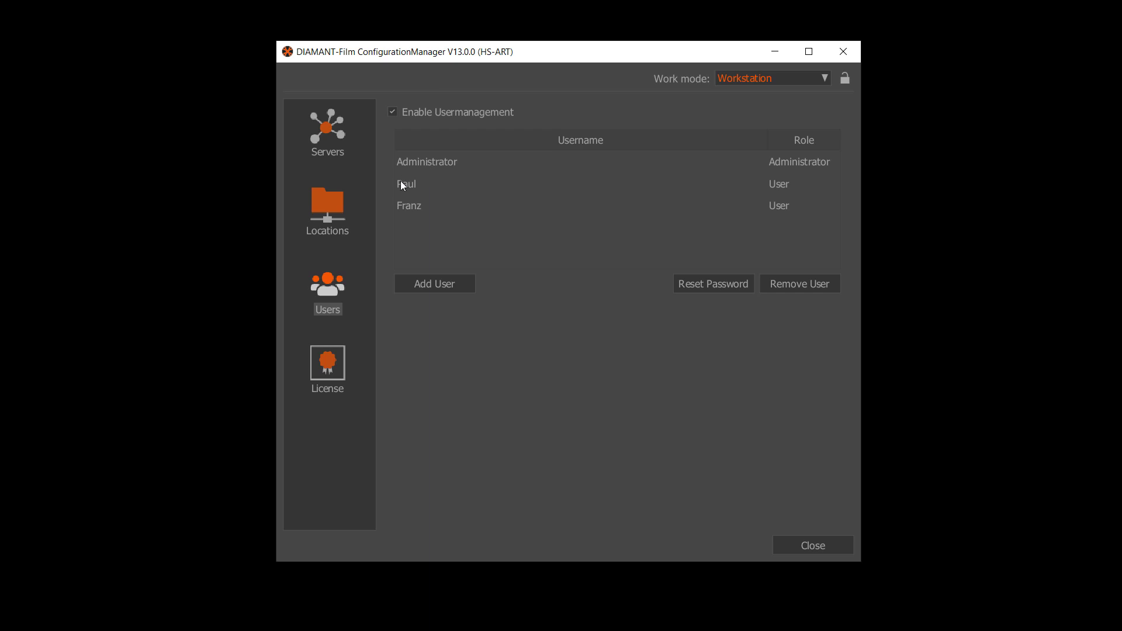
- Register a new User-role account named Joe with a password and its confirmation
left_click(437, 283)
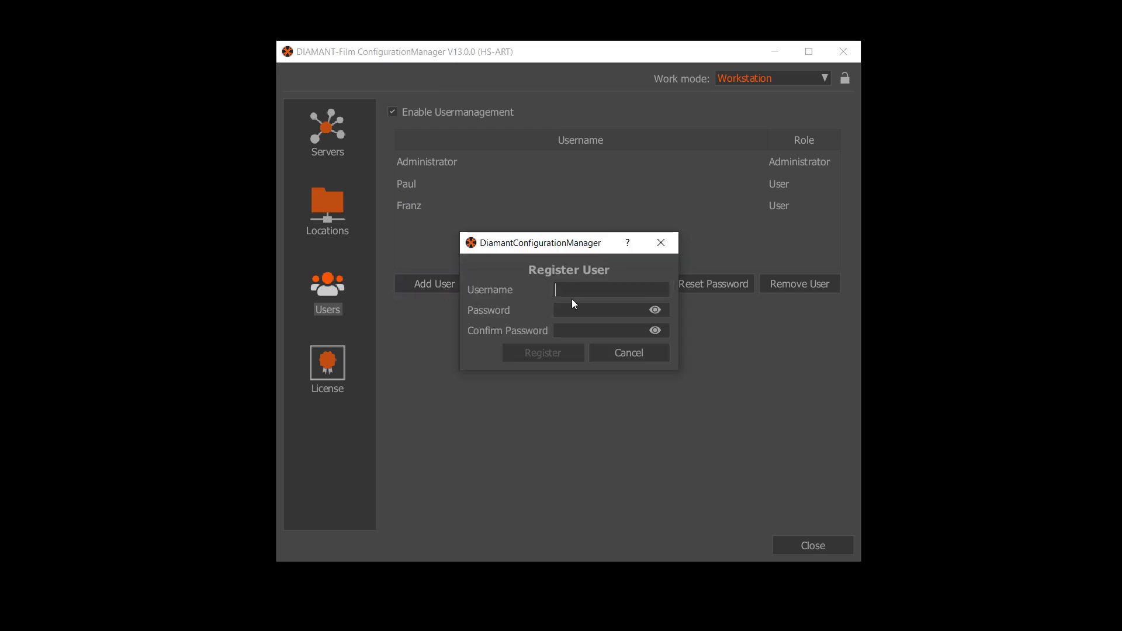
type("Joe12345")
key("Tab")
type("12345")
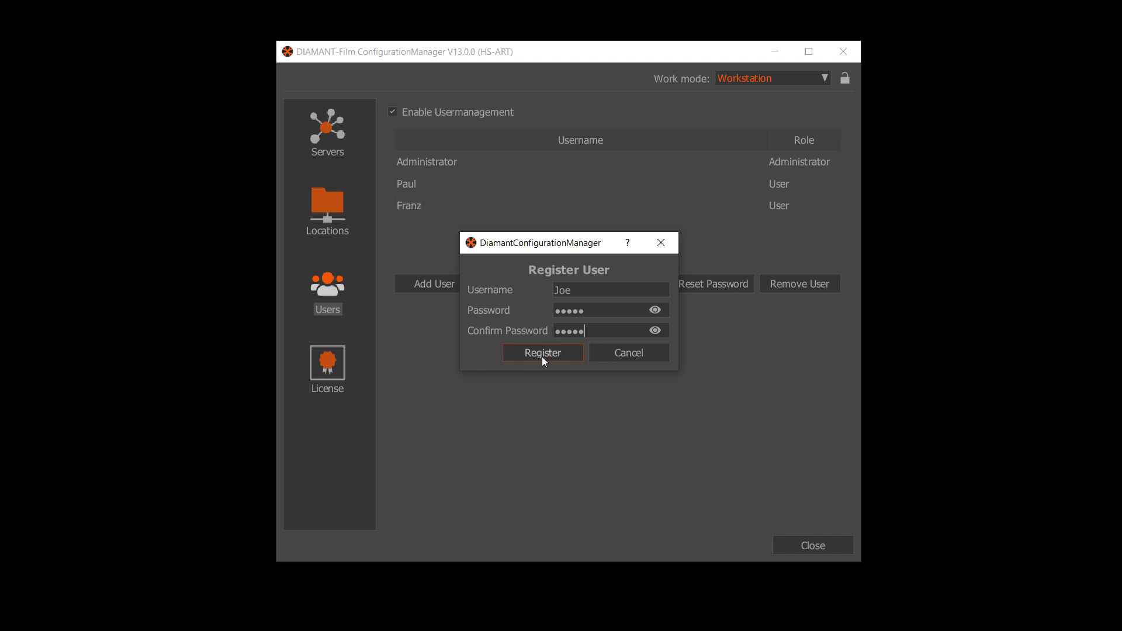
left_click(541, 355)
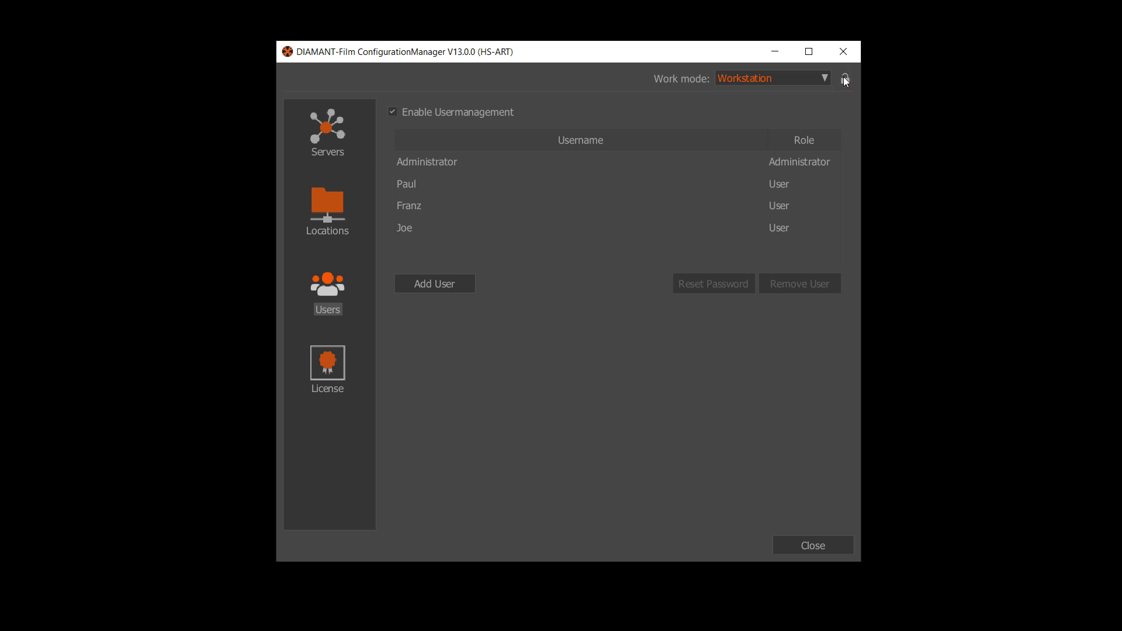
- Start locking the configurator with a password and confirmation; the first attempt does not match
left_click(845, 79)
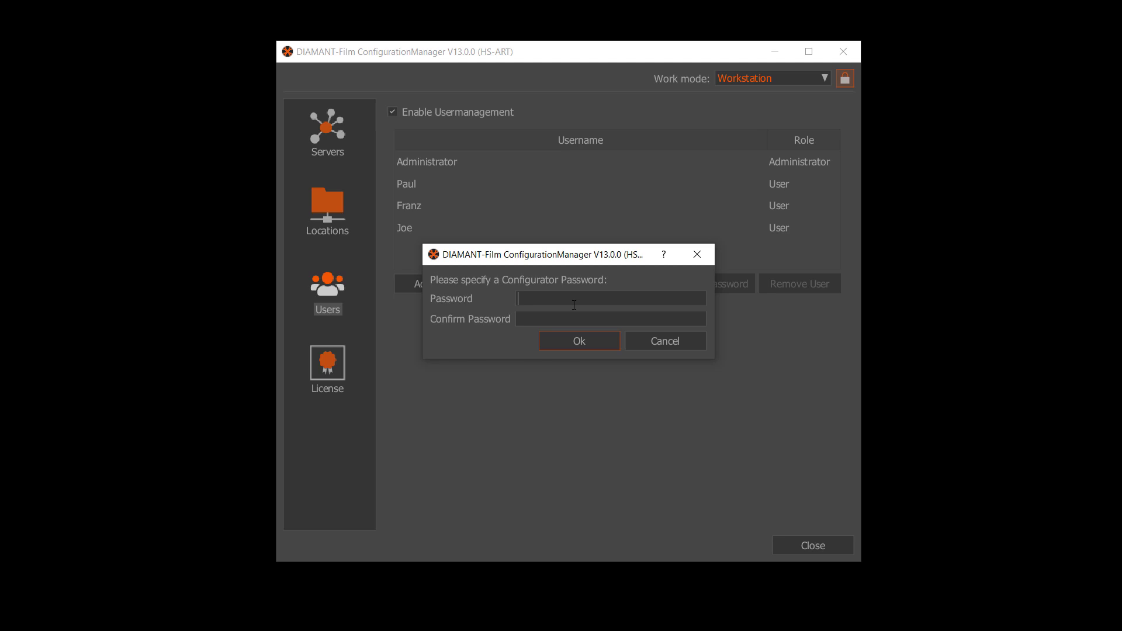
type("••••••")
key("Tab")
type("•••••••")
left_click(579, 342)
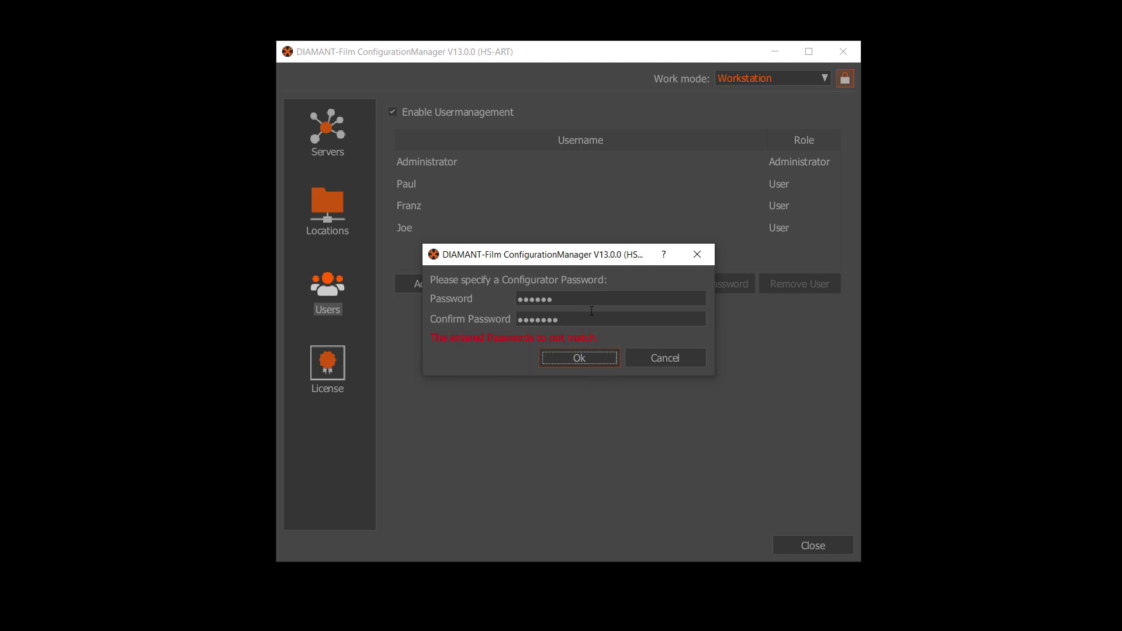
- Re-enter a matching configurator password, then close ConfigurationManager and save the changes
left_click_drag(584, 299, 462, 294)
type("•••••••")
key("Tab")
type("•••••••")
left_click(559, 364)
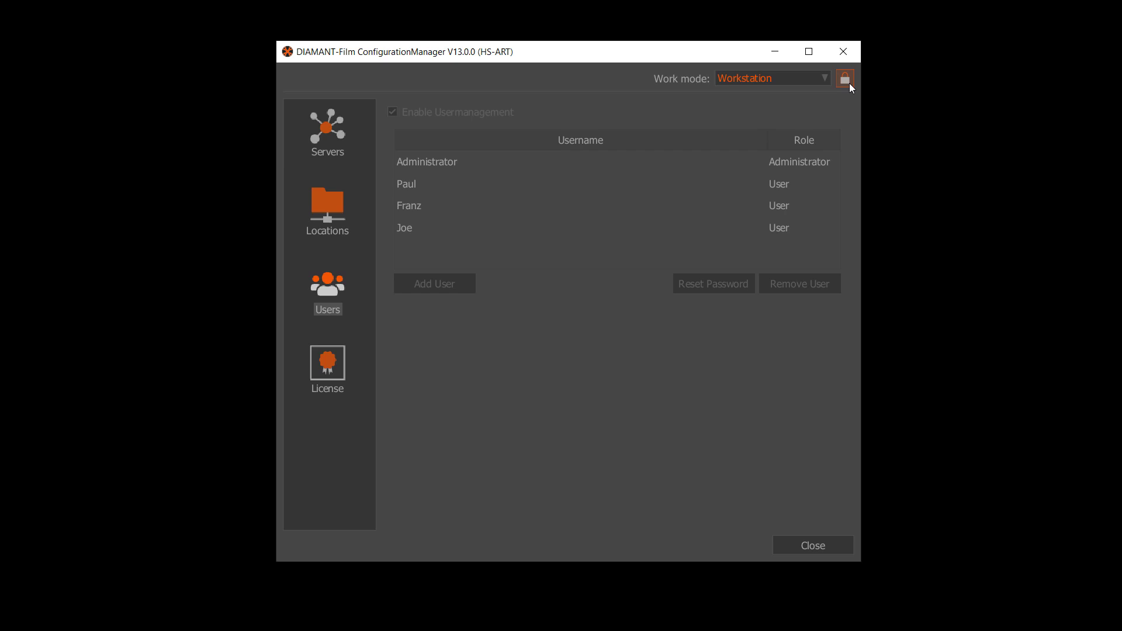
left_click(813, 542)
left_click(528, 332)
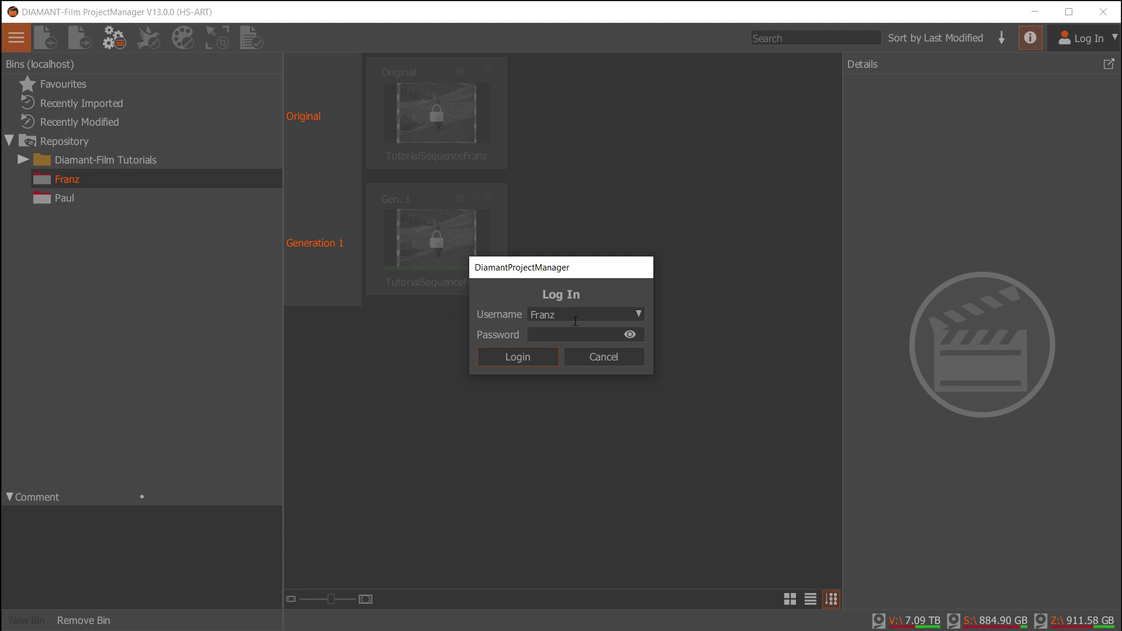
- Log in to ProjectManager as Administrator with the administrator password
left_click(639, 315)
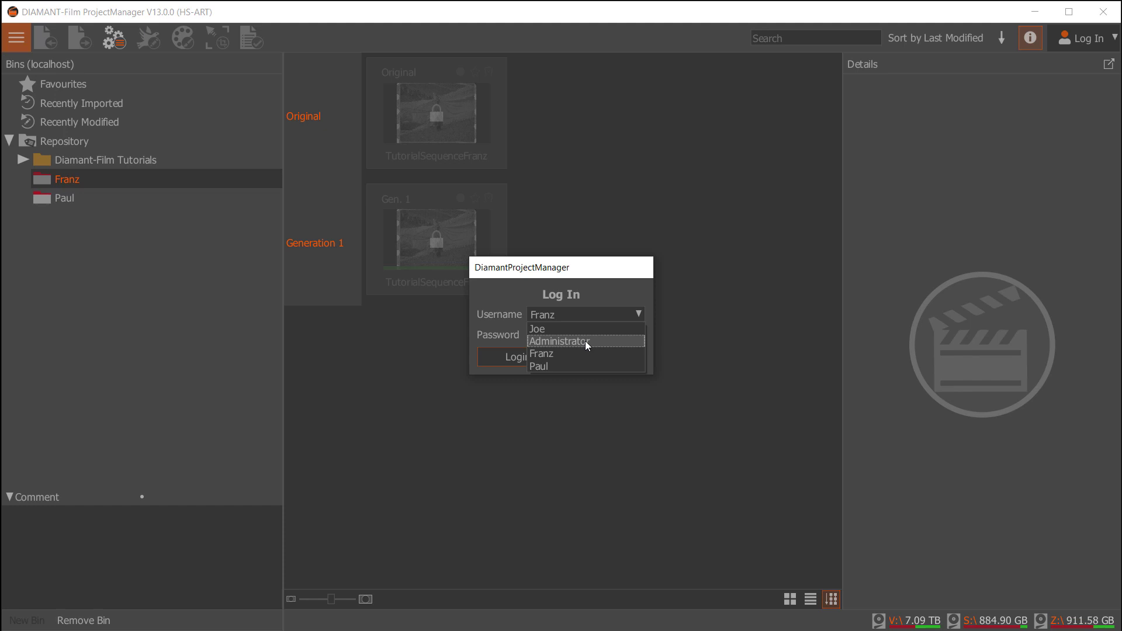
left_click(586, 343)
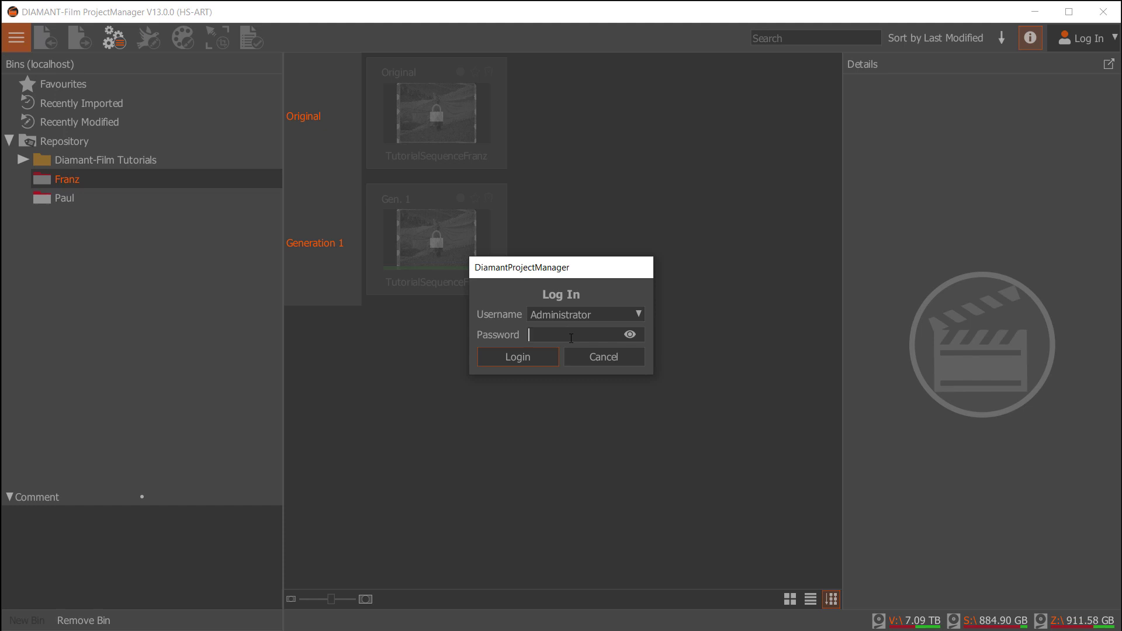
type("diamant")
left_click(521, 356)
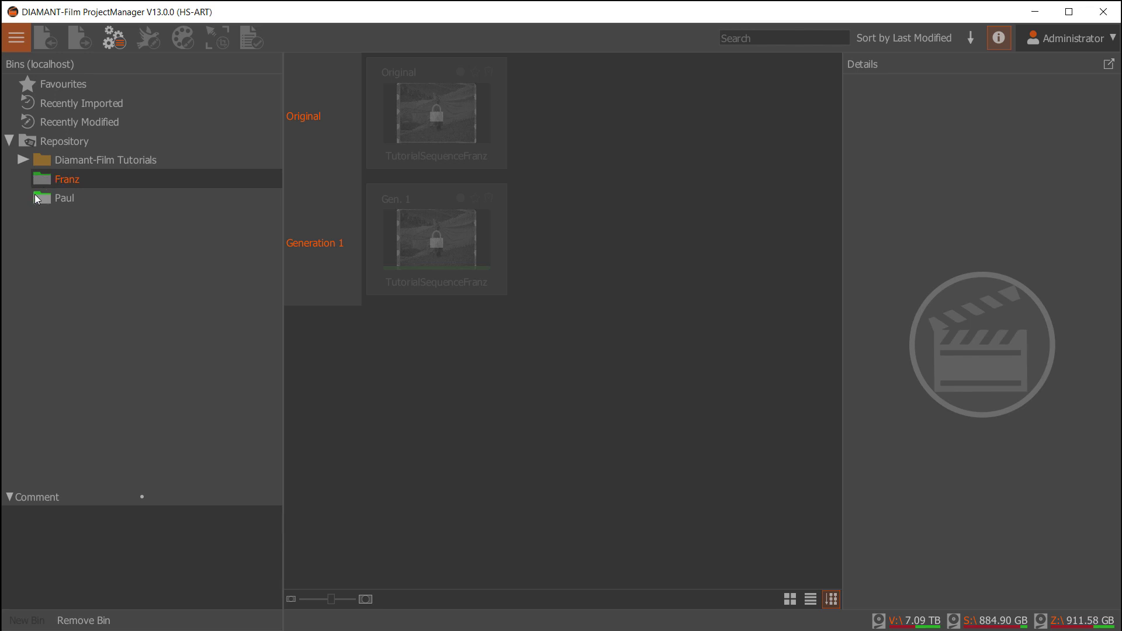
- Read the Franz bin's access tooltip, then open the empty Diamant-Film Tutorials bin
mouse_move(48, 180)
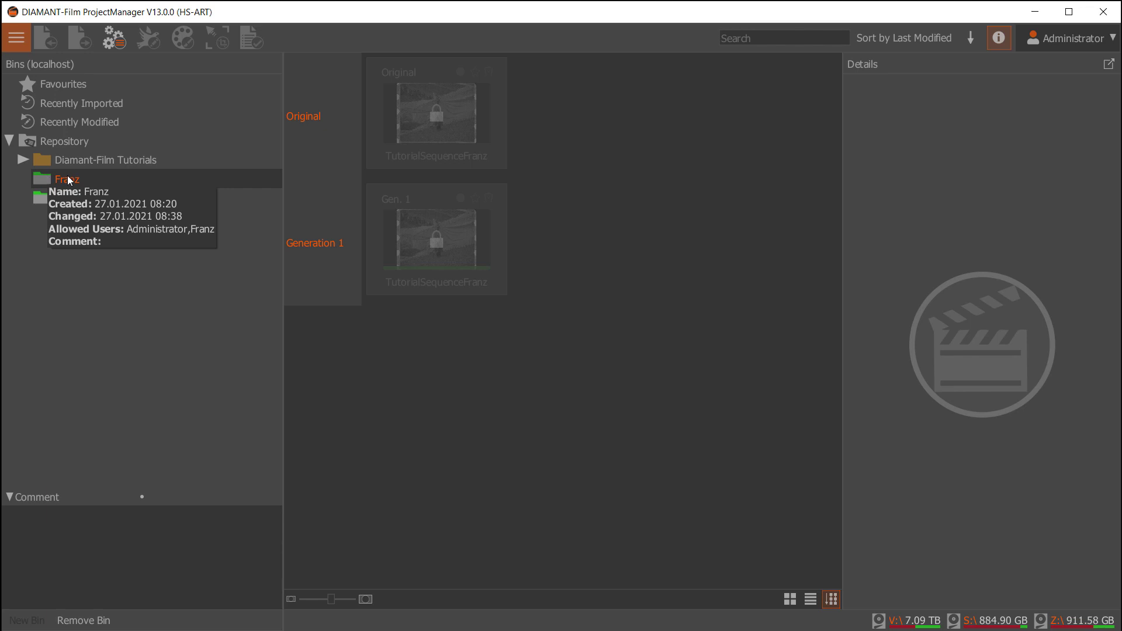
left_click(80, 163)
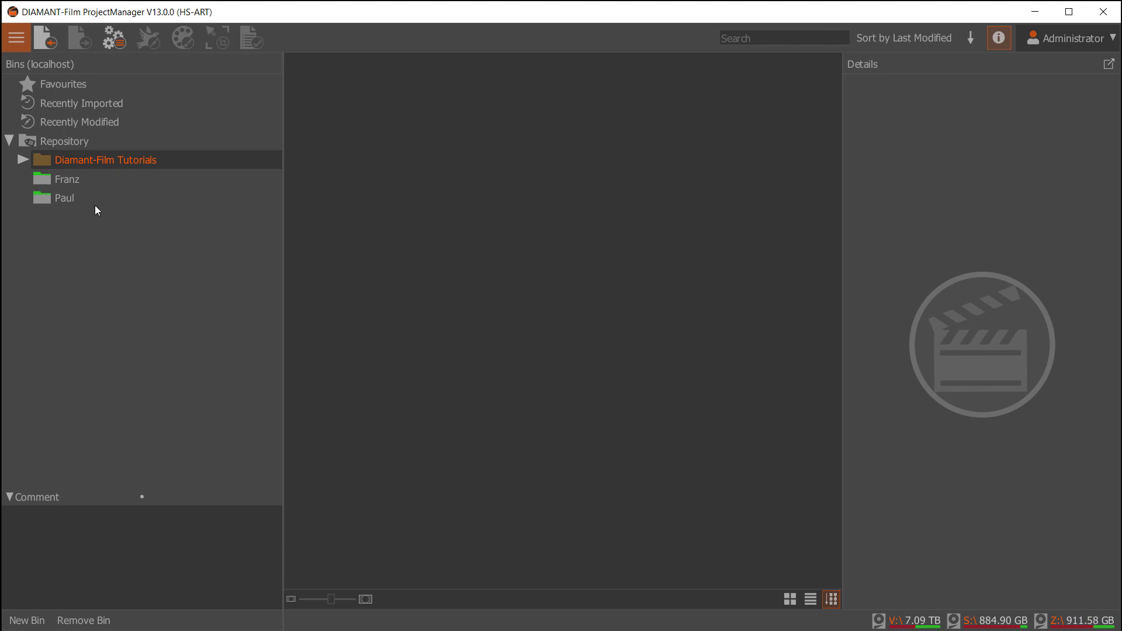
- Add a new bin named Joe under the Repository and bring up its context menu
left_click(57, 144)
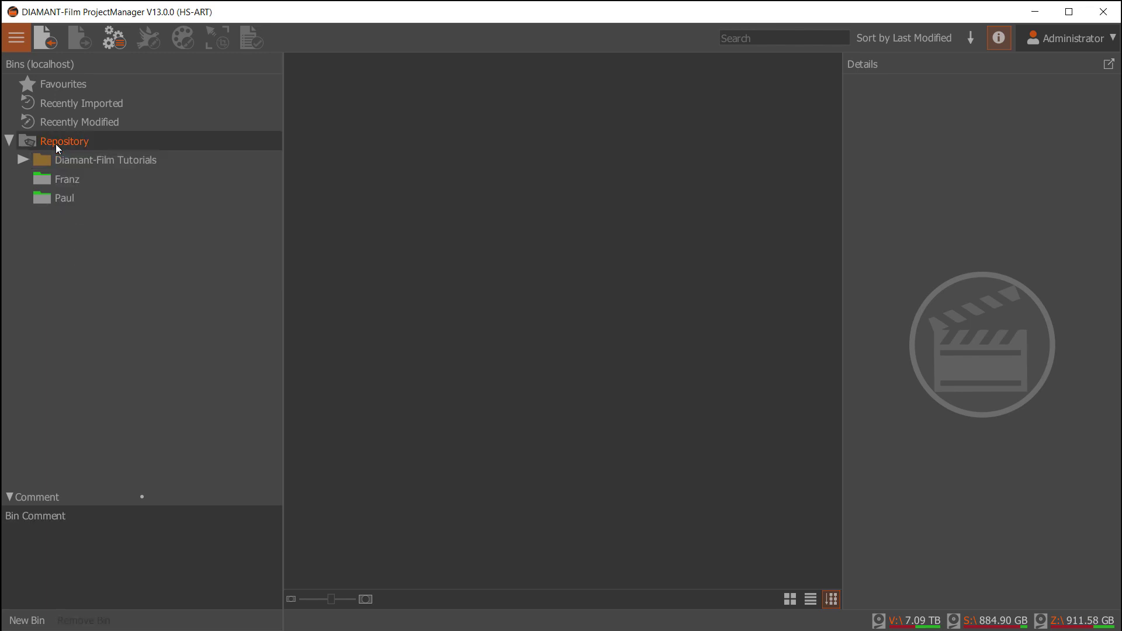
right_click(57, 143)
left_click(114, 150)
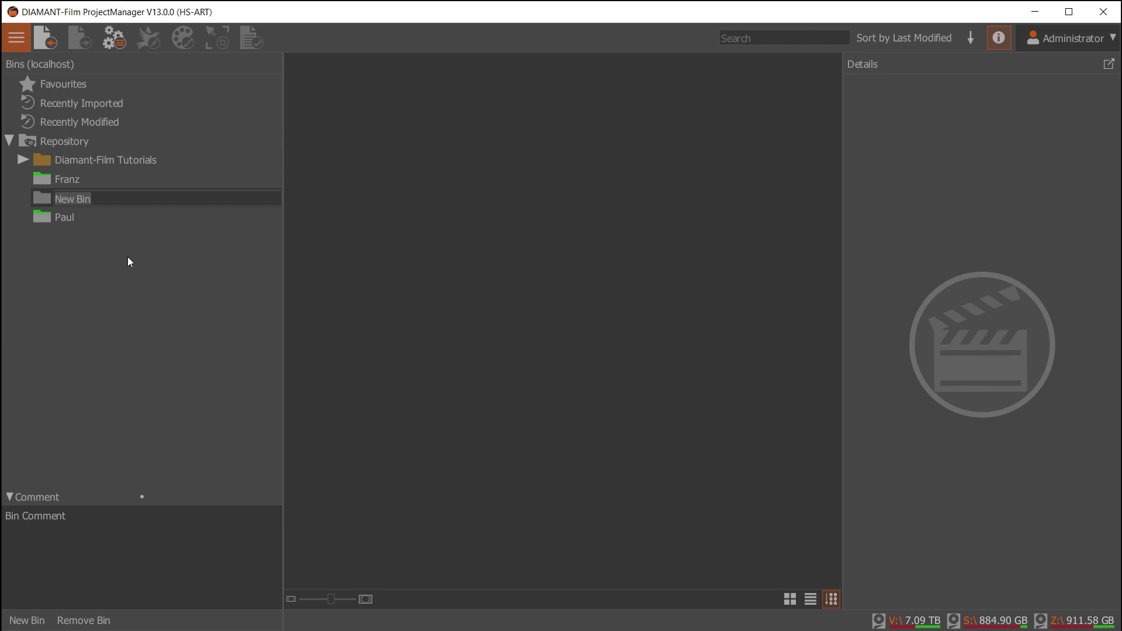
type("Joe")
key("Return")
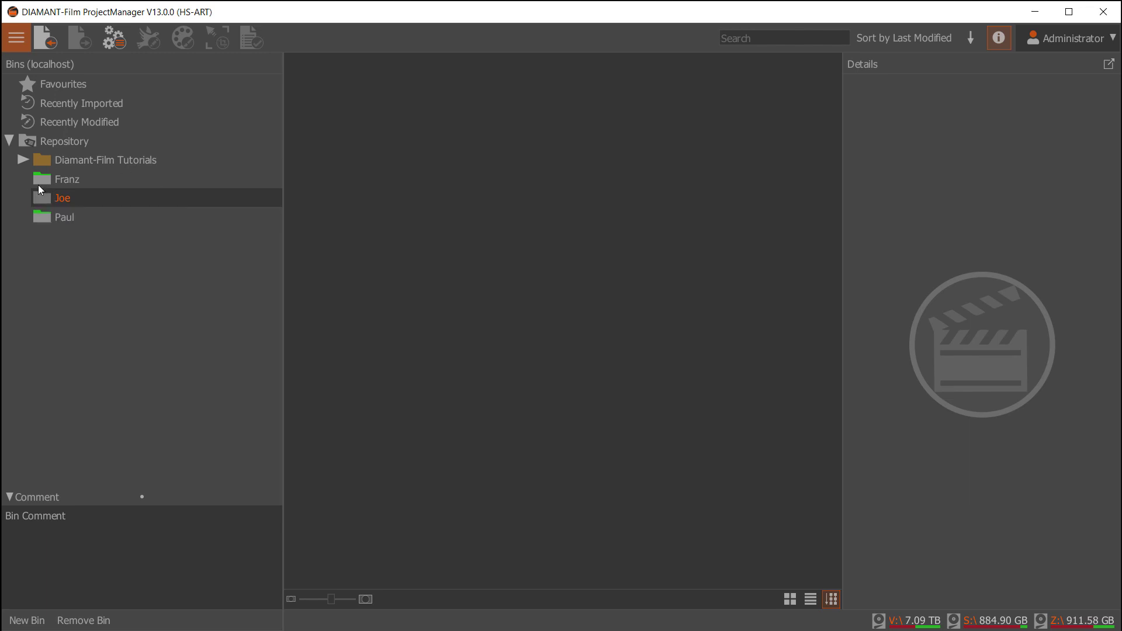
right_click(55, 201)
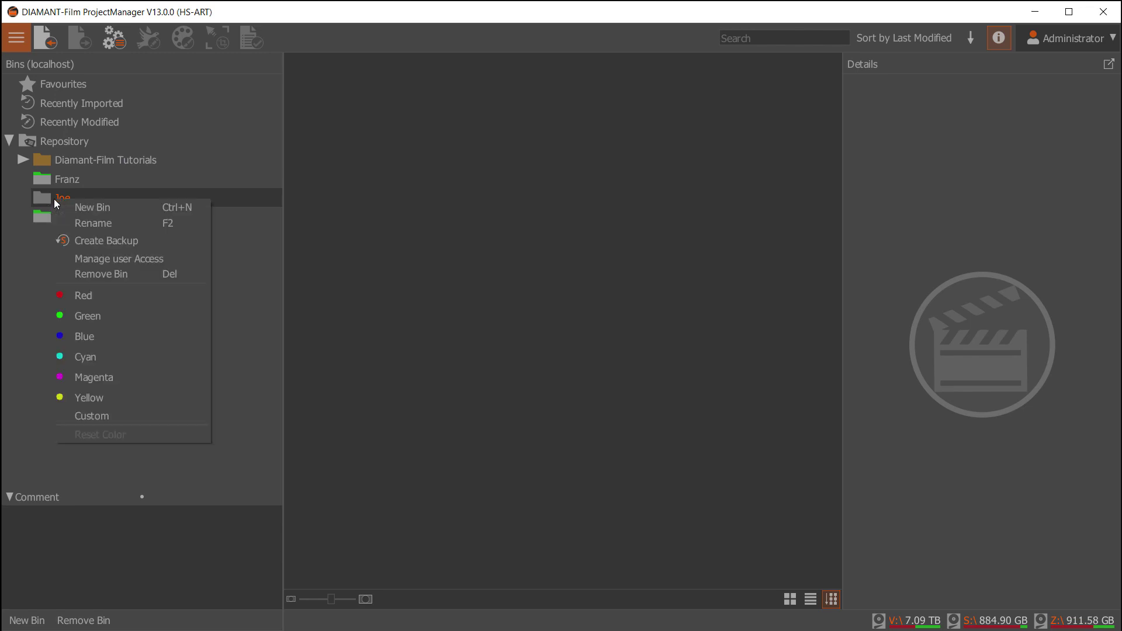
- Limit Joe bin access to Administrator, Franz and Joe, leaving Paul unchecked
left_click(133, 263)
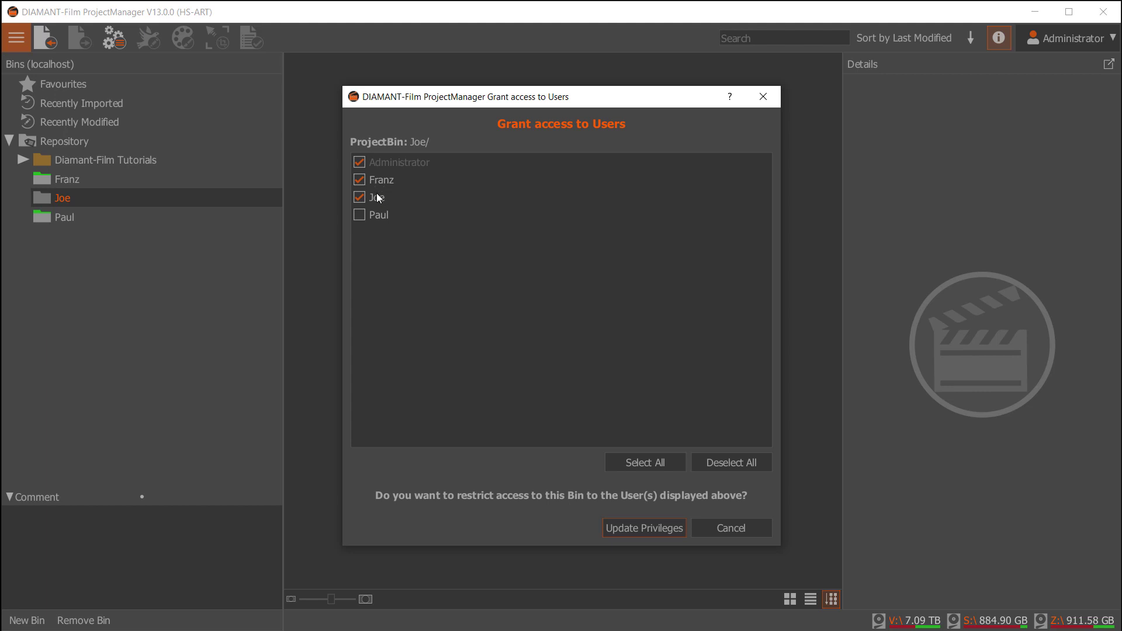
left_click(631, 530)
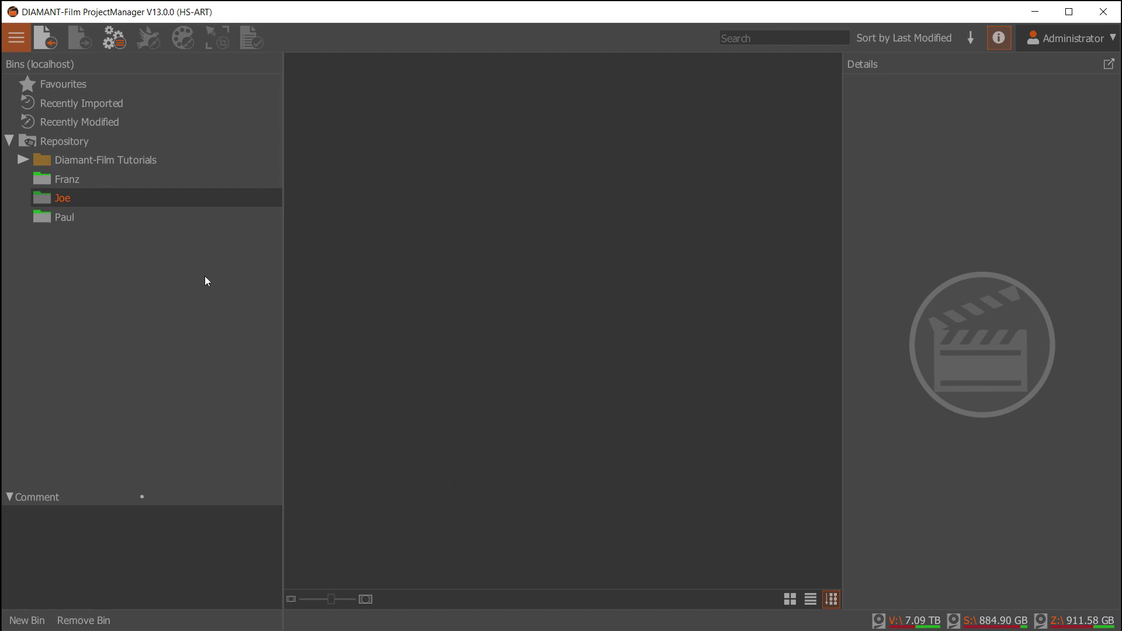
- Change the logged-in user to Franz and view the Paul bin's locked clips
left_click(1113, 38)
left_click(1065, 60)
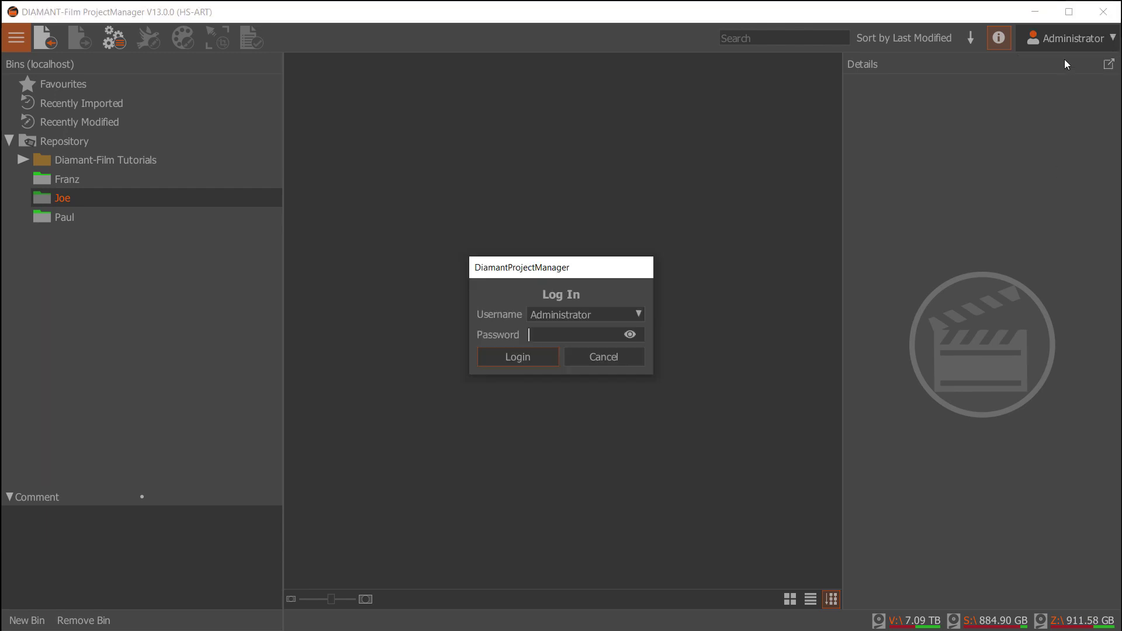
left_click(637, 314)
left_click(554, 354)
left_click(556, 335)
type("*******")
left_click(508, 359)
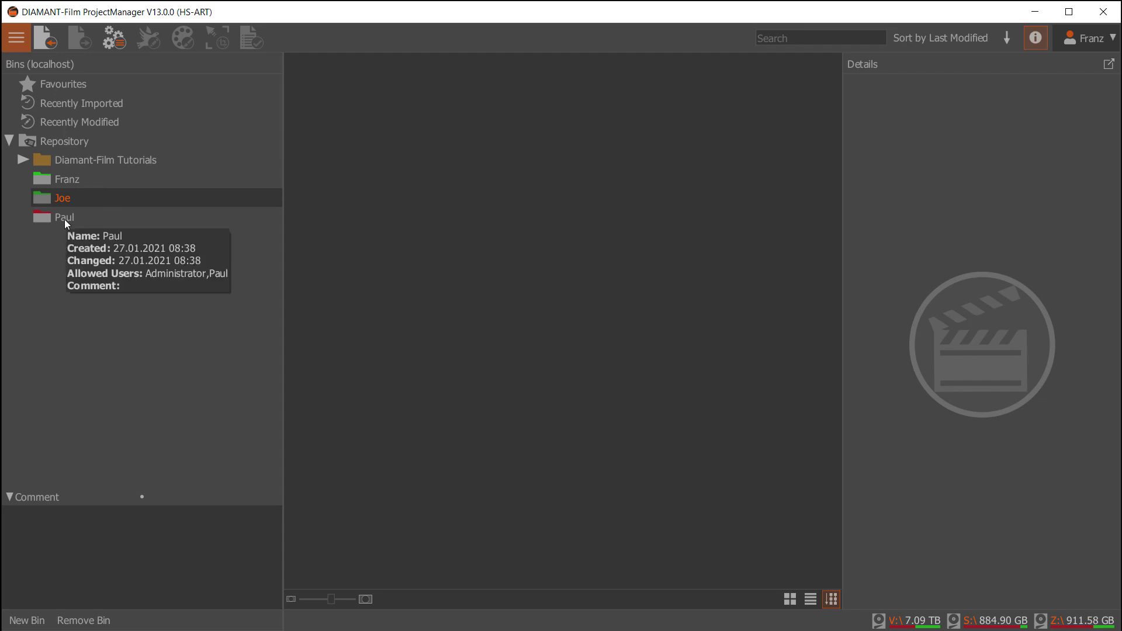
left_click(40, 217)
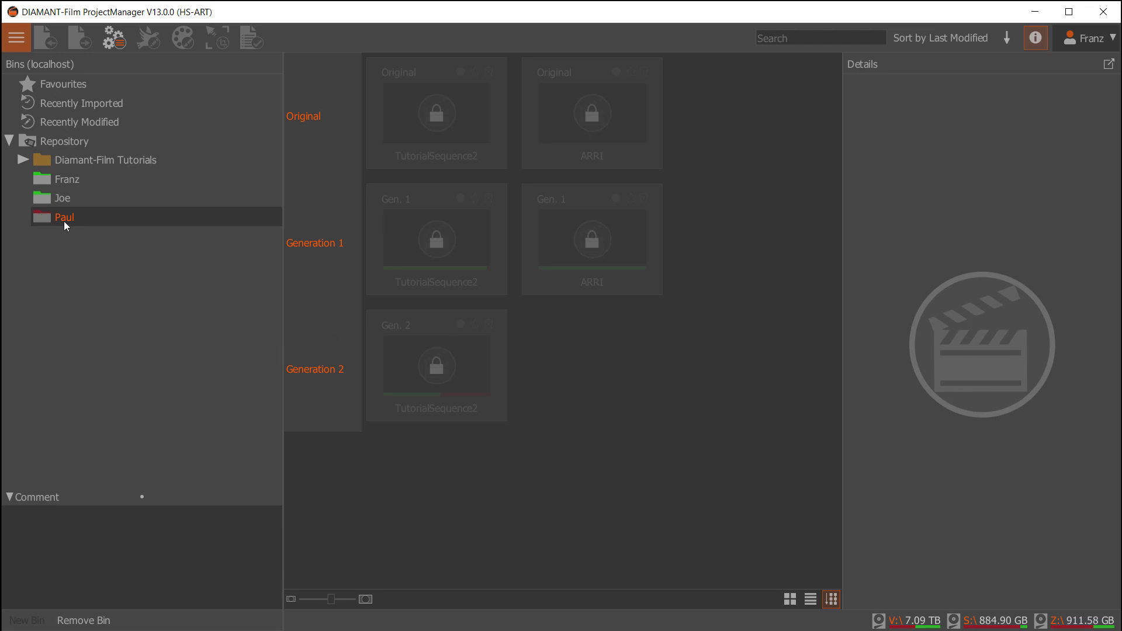
mouse_move(65, 220)
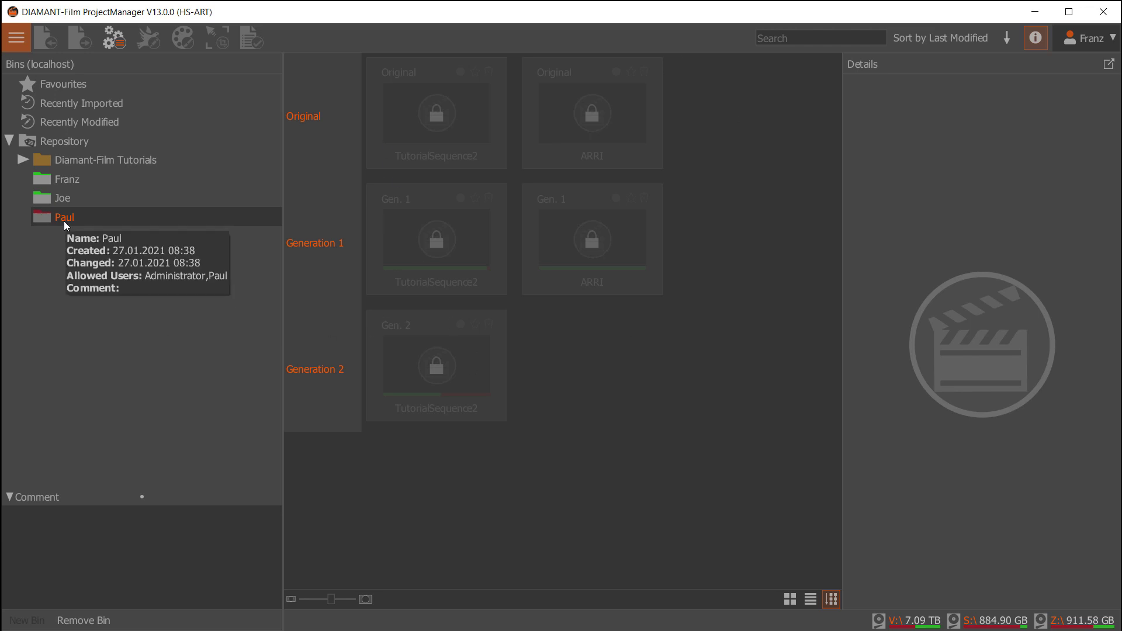
- As Franz, browse the Franz and Joe bins and select the Gen. 1 TutorialSequenceFranz clip
left_click(69, 179)
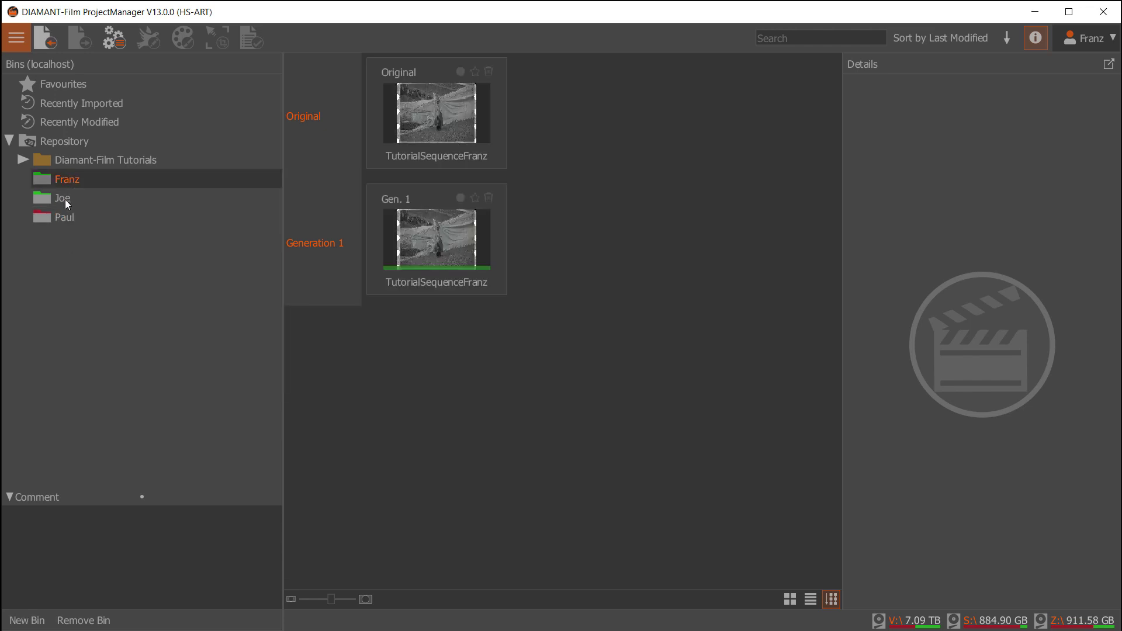
left_click(65, 198)
left_click(68, 182)
left_click(457, 247)
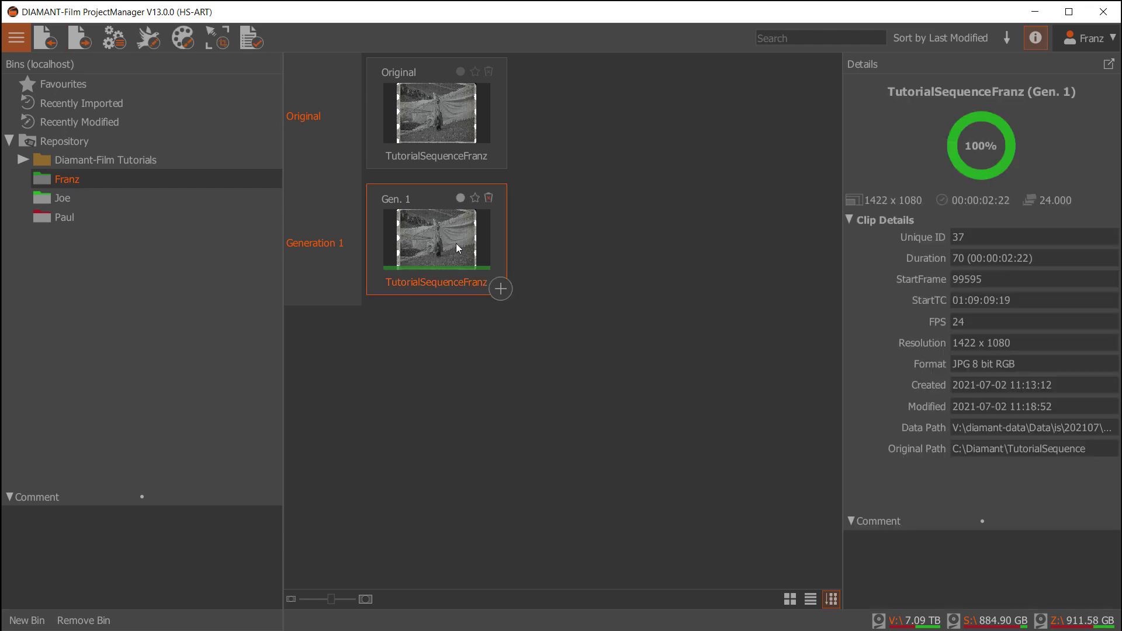